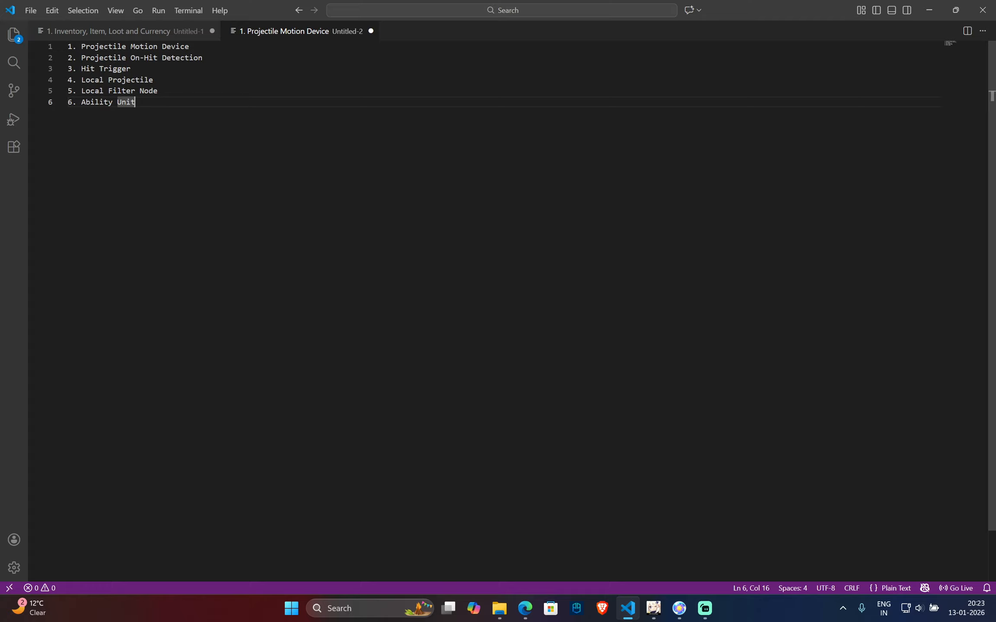
Step: Highlight "Projectile Motion Device" in the notes, switch to the Miliastra Wonderland editor, and open that component's advanced settings for the Cryo local projectile
{"action": "left_click_drag", "start_coordinate": [189, 47], "coordinate": [81, 46]}
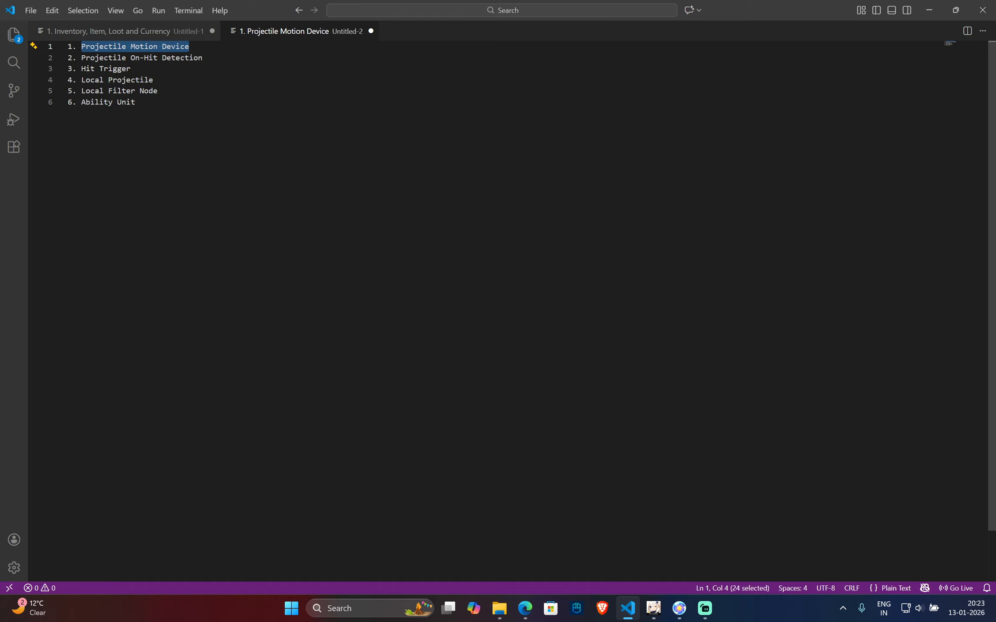
{"action": "left_click", "coordinate": [653, 607]}
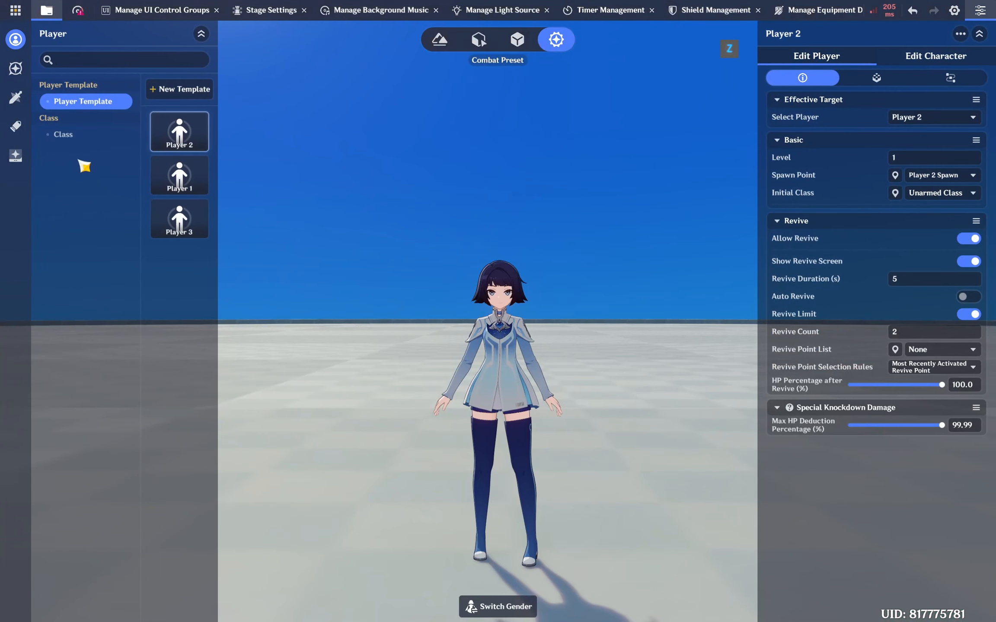
{"action": "left_click", "coordinate": [16, 126]}
{"action": "left_click", "coordinate": [180, 306]}
{"action": "left_click", "coordinate": [876, 86]}
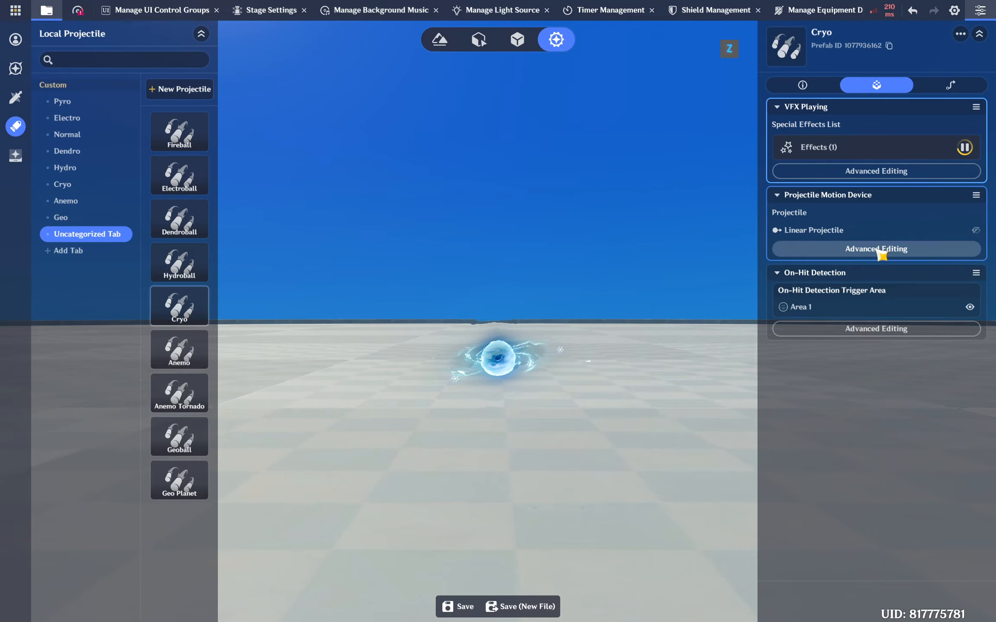
{"action": "left_click", "coordinate": [880, 255]}
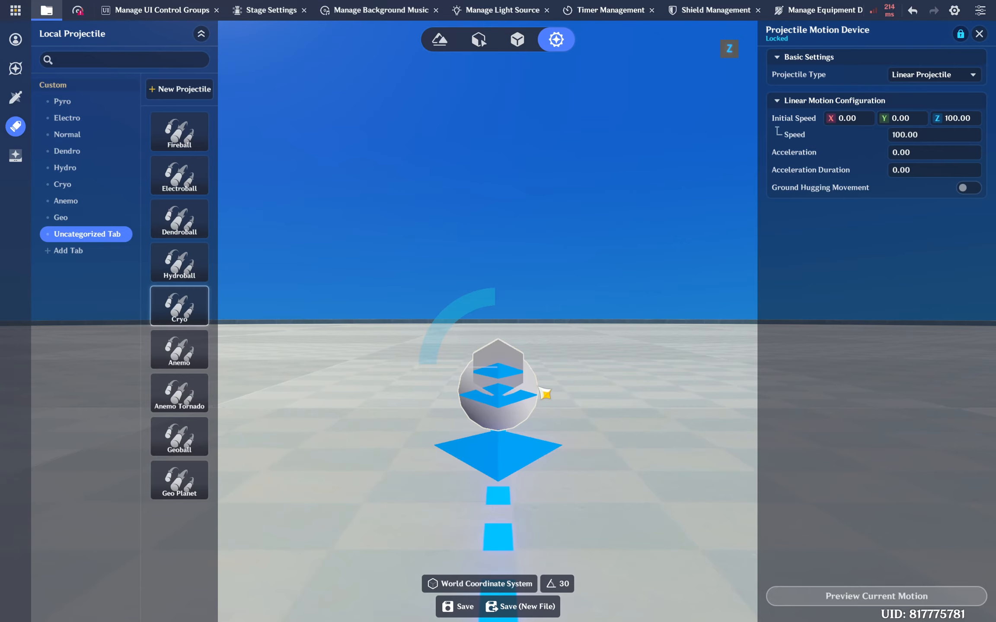
Step: Check the available projectile types and preview the current linear motion of the Cryo projectile
{"action": "left_click", "coordinate": [924, 81]}
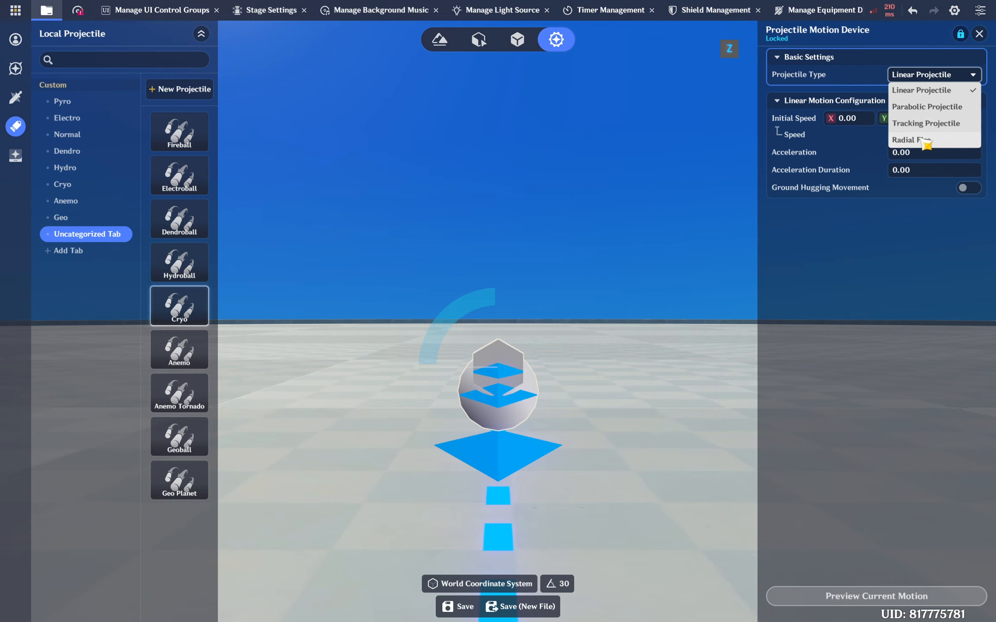
{"action": "left_click", "coordinate": [934, 75]}
{"action": "left_click", "coordinate": [876, 596]}
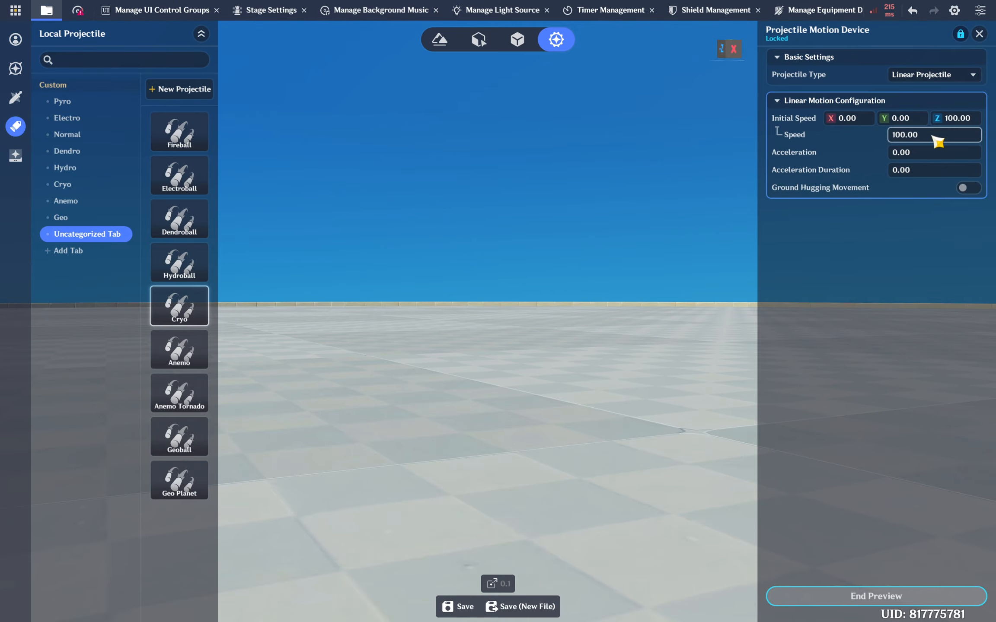
{"action": "left_click", "coordinate": [877, 595]}
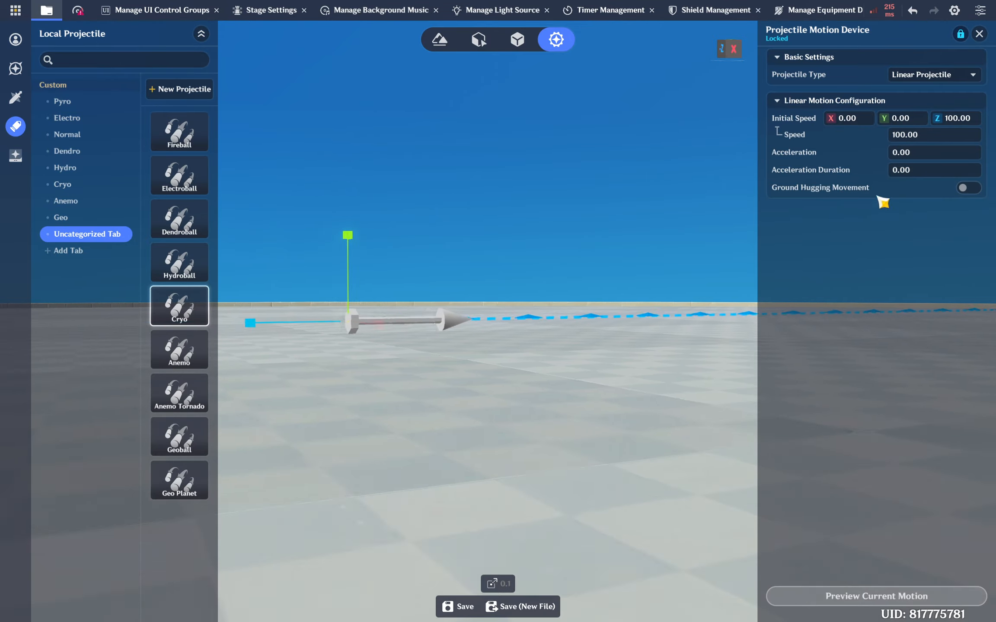
Step: Set the linear projectile's initial speed to Y 100 and Z 0, and preview the motion
{"action": "left_click", "coordinate": [922, 124]}
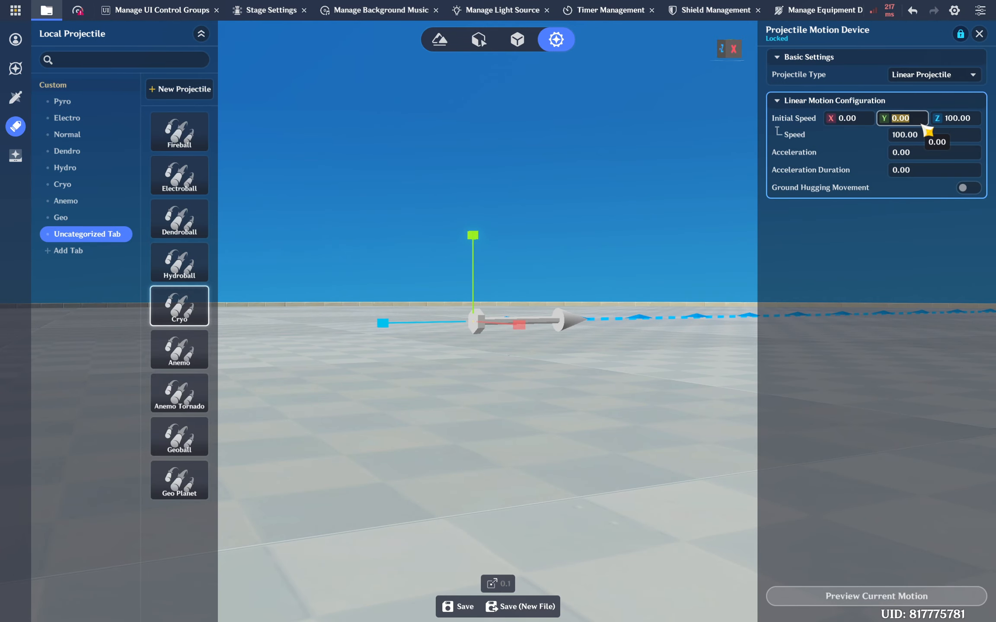
{"action": "type", "text": "100"}
{"action": "key", "text": "Return"}
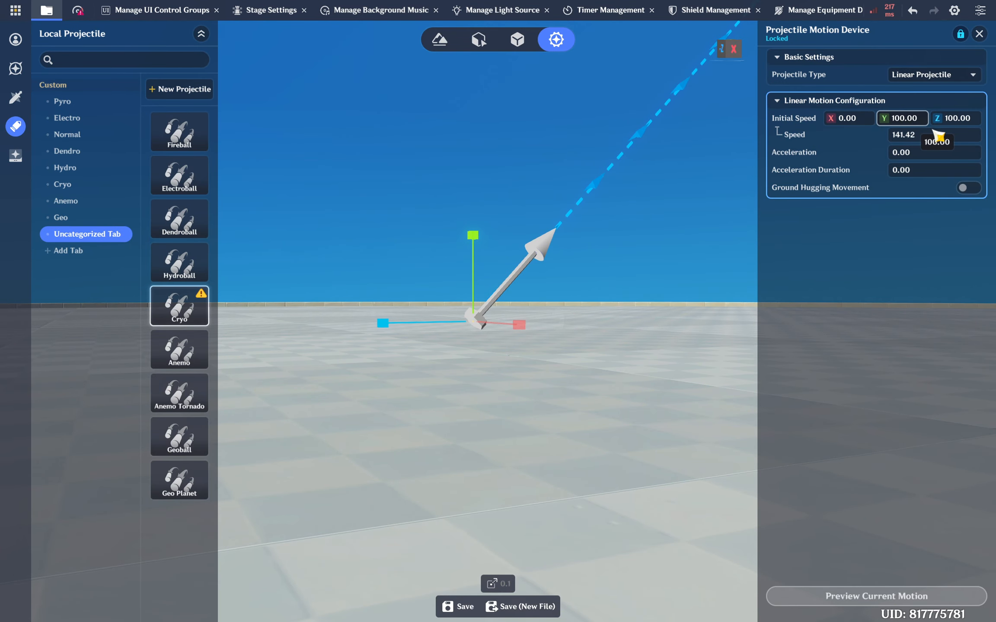
{"action": "left_click", "coordinate": [968, 124]}
{"action": "type", "text": "0"}
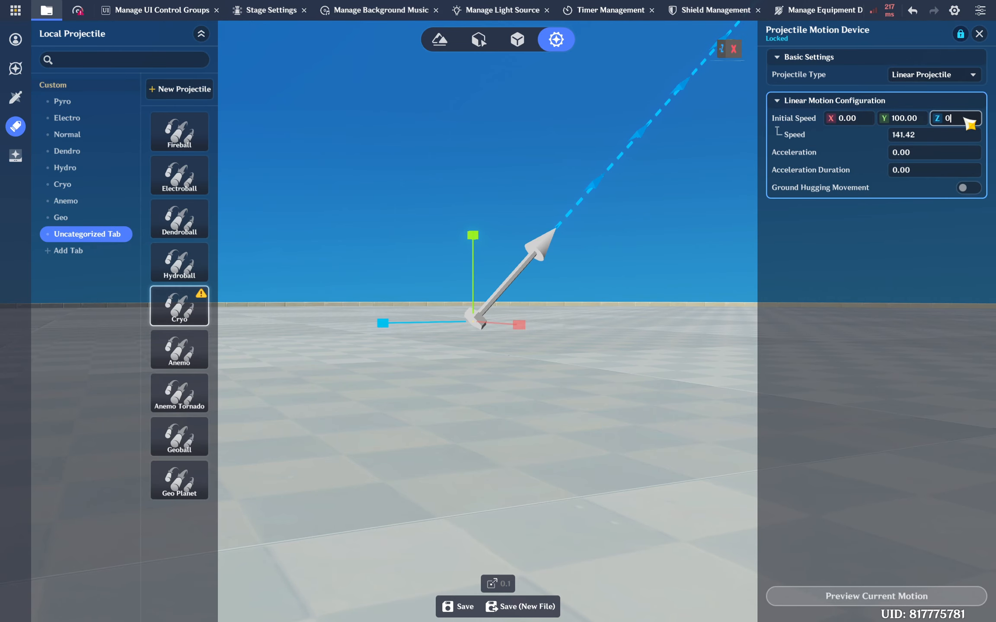
{"action": "key", "text": "Return"}
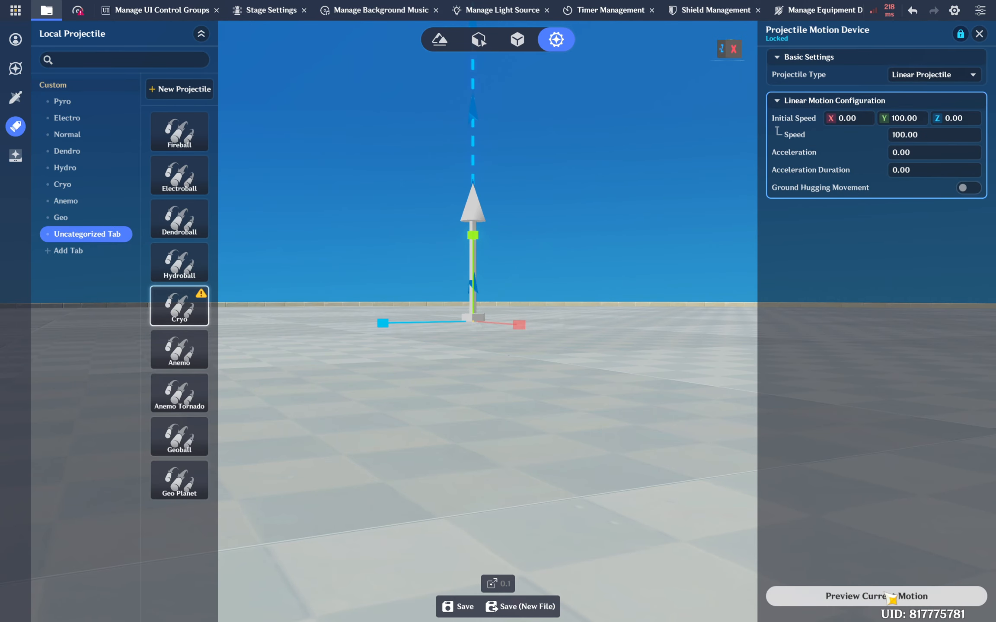
{"action": "left_click", "coordinate": [889, 596]}
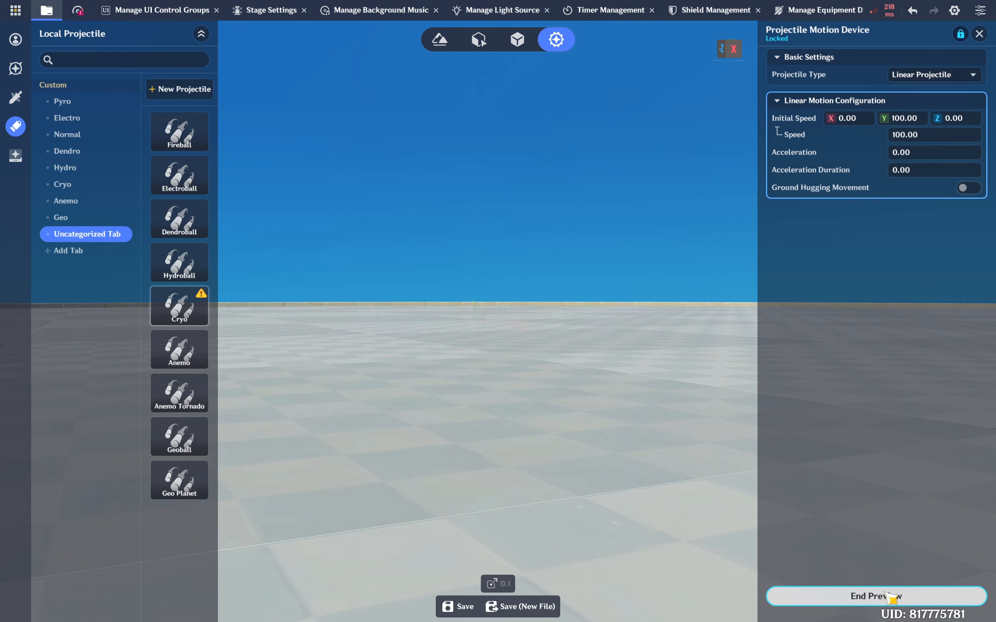
Step: Set the linear projectile's initial speed to Y 0 and X 100, and preview the sideways motion
{"action": "left_click", "coordinate": [913, 123]}
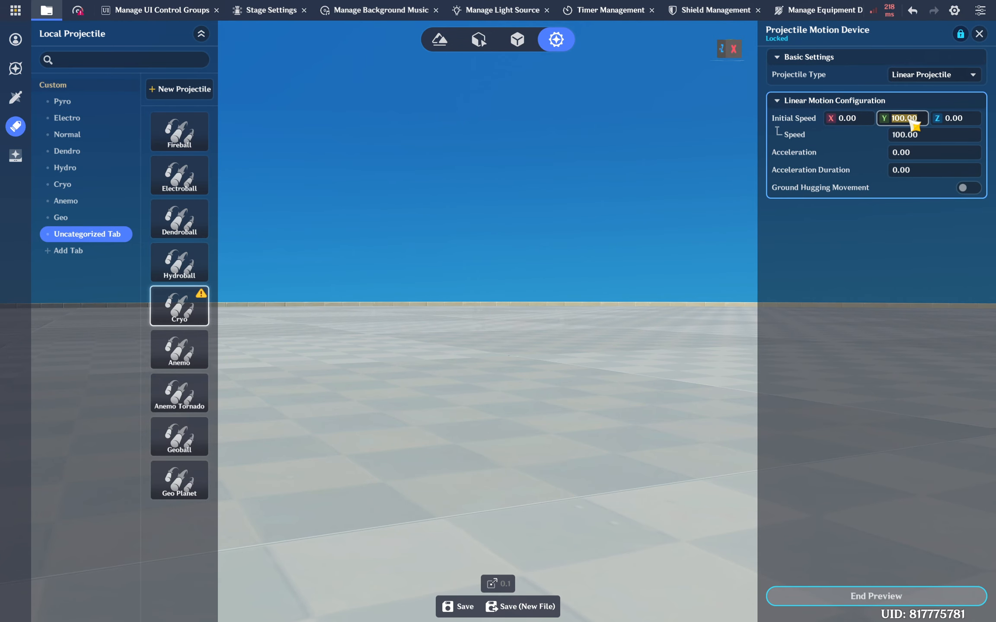
{"action": "type", "text": "0"}
{"action": "key", "text": "Return"}
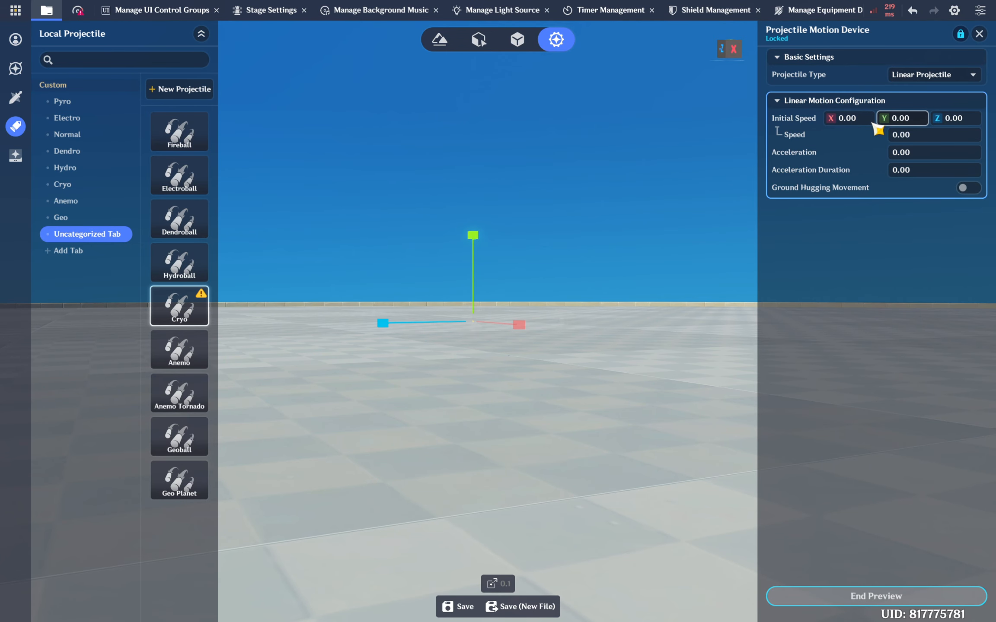
{"action": "left_click", "coordinate": [870, 122]}
{"action": "type", "text": "100"}
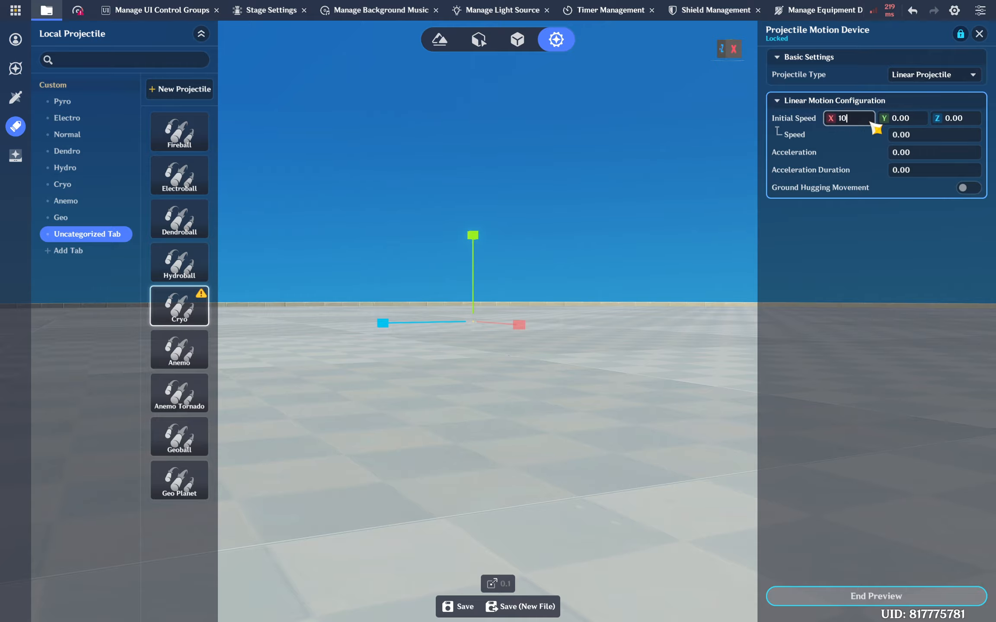
{"action": "key", "text": "Return"}
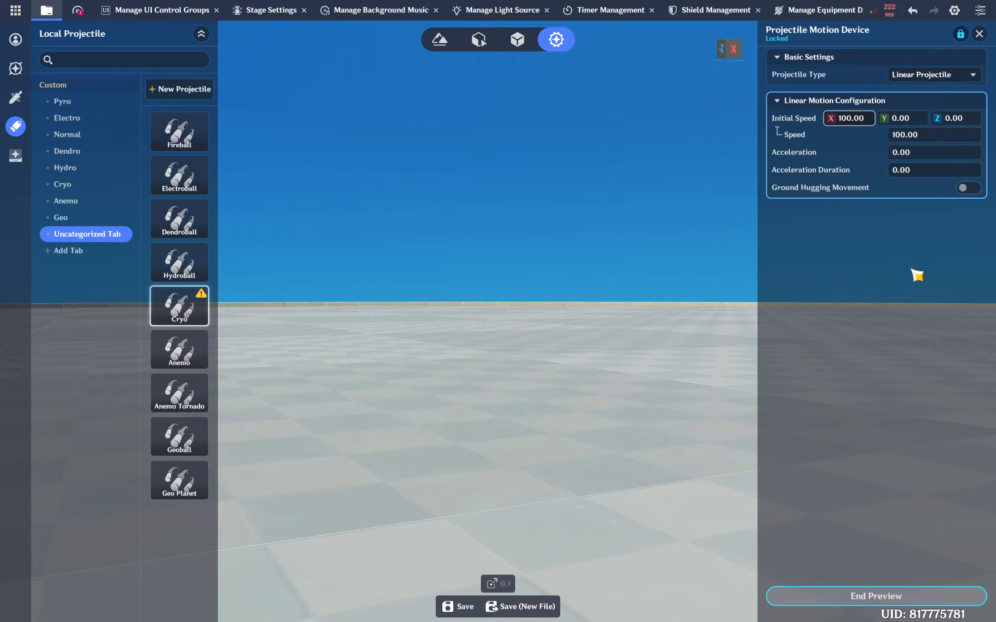
{"action": "left_click", "coordinate": [913, 602]}
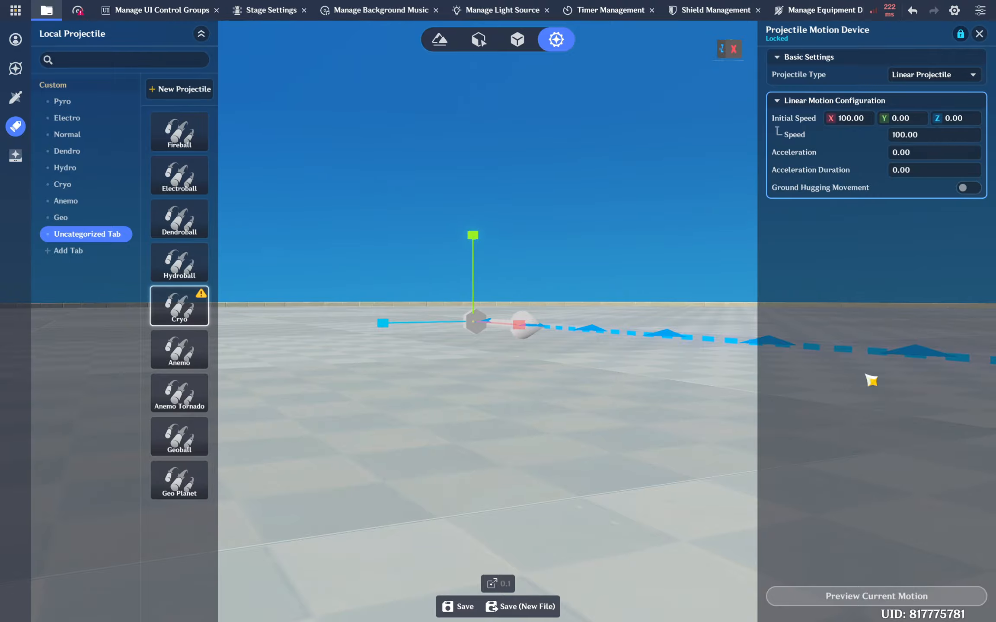
{"action": "right_click_drag", "start_coordinate": [630, 395], "coordinate": [877, 284]}
{"action": "scroll", "coordinate": [877, 285], "scroll_direction": "down", "scroll_amount": 3}
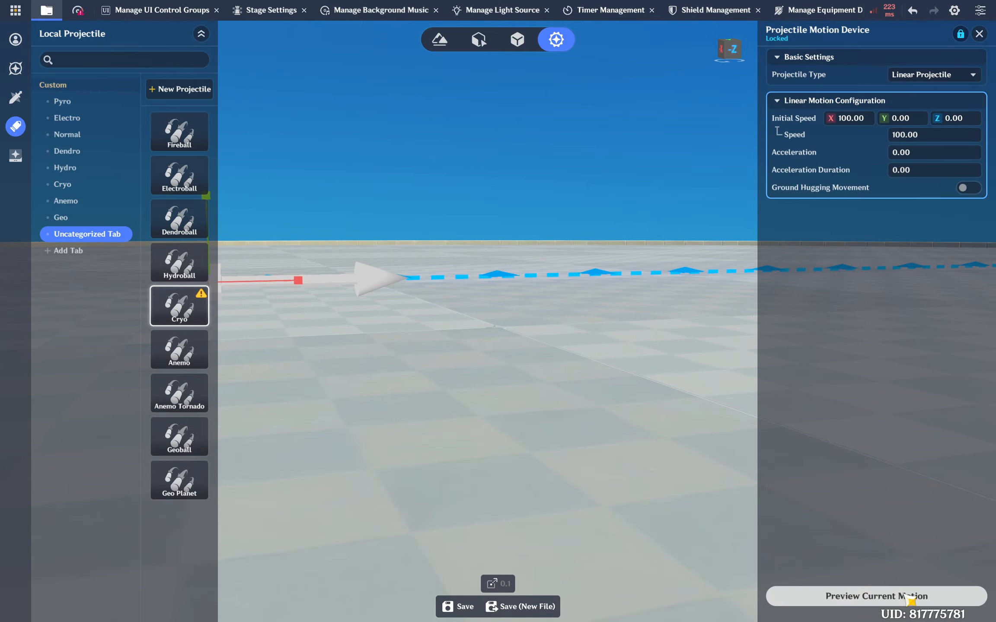
{"action": "left_click", "coordinate": [918, 596]}
{"action": "left_click", "coordinate": [908, 599]}
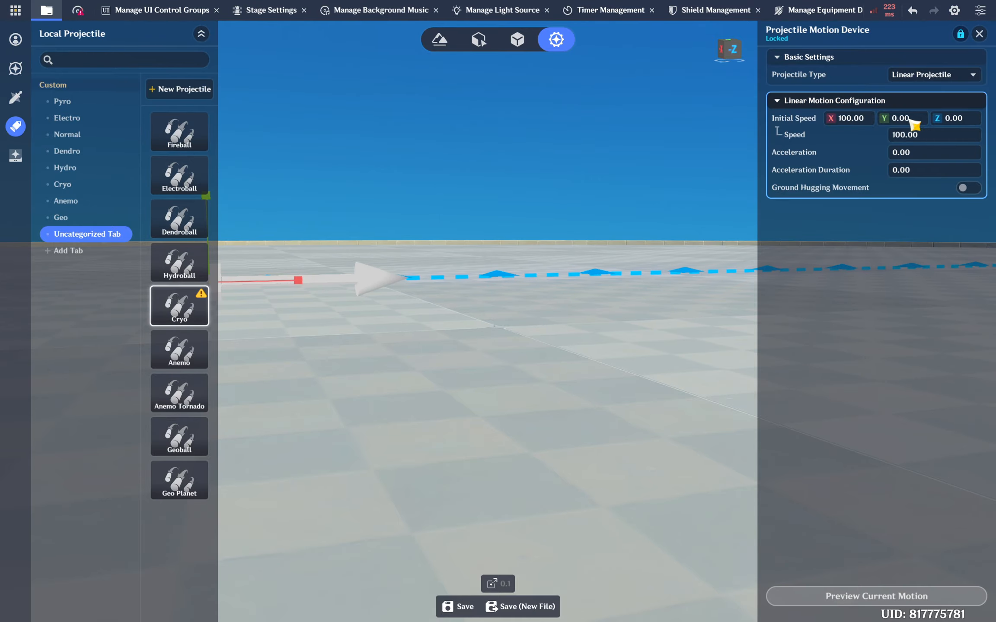
Step: Restore the linear projectile's initial speed to X 0 and Z 100
{"action": "left_click", "coordinate": [860, 121]}
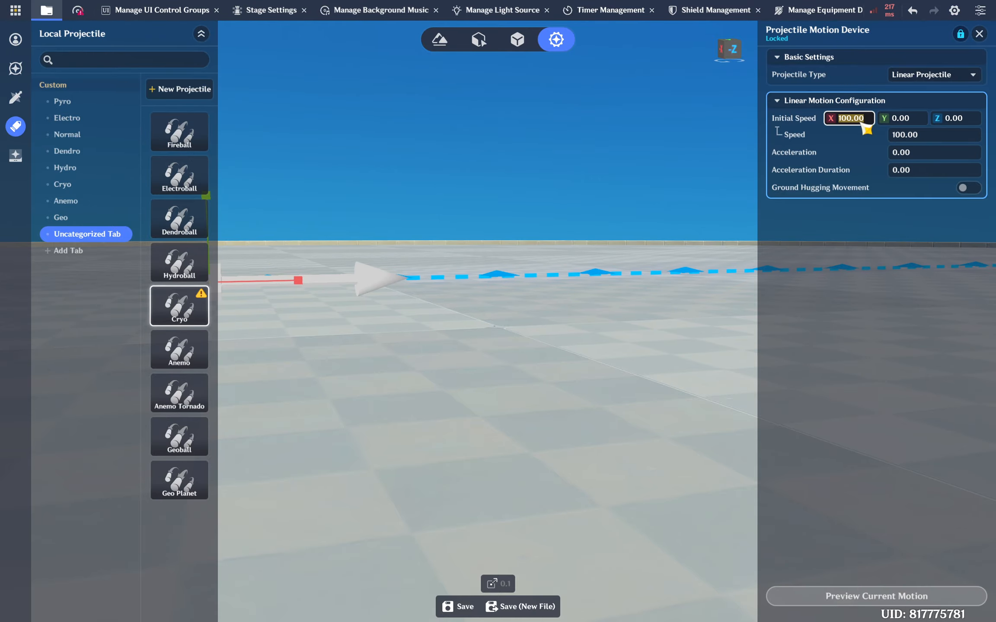
{"action": "type", "text": "0"}
{"action": "key", "text": "Return"}
{"action": "left_click", "coordinate": [975, 120]}
{"action": "type", "text": "100"}
{"action": "key", "text": "Return"}
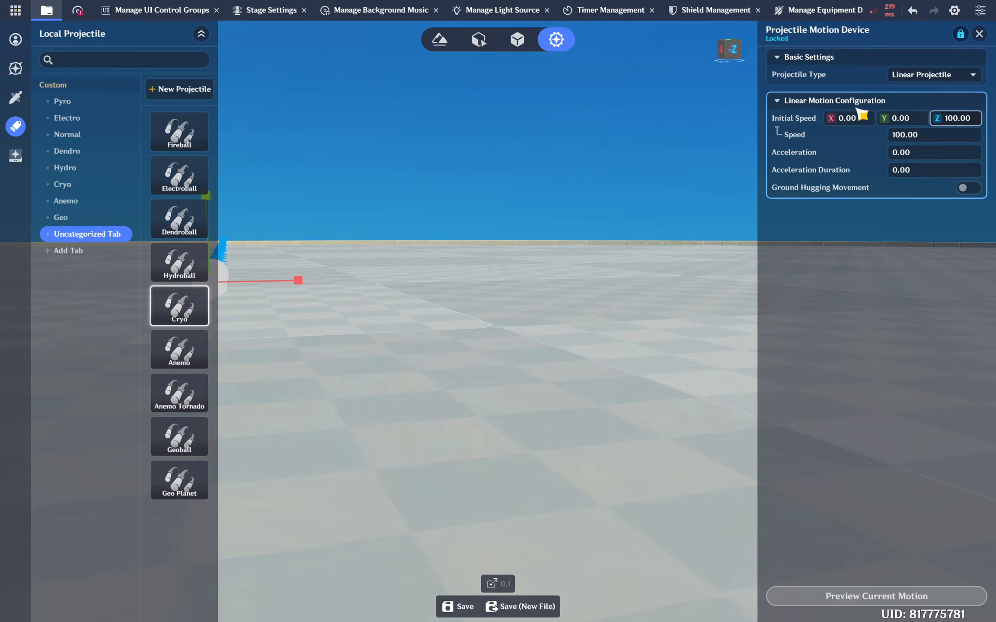
Step: Change the projectile type to Parabolic Projectile and set its initial Y speed to 10
{"action": "left_click", "coordinate": [927, 77]}
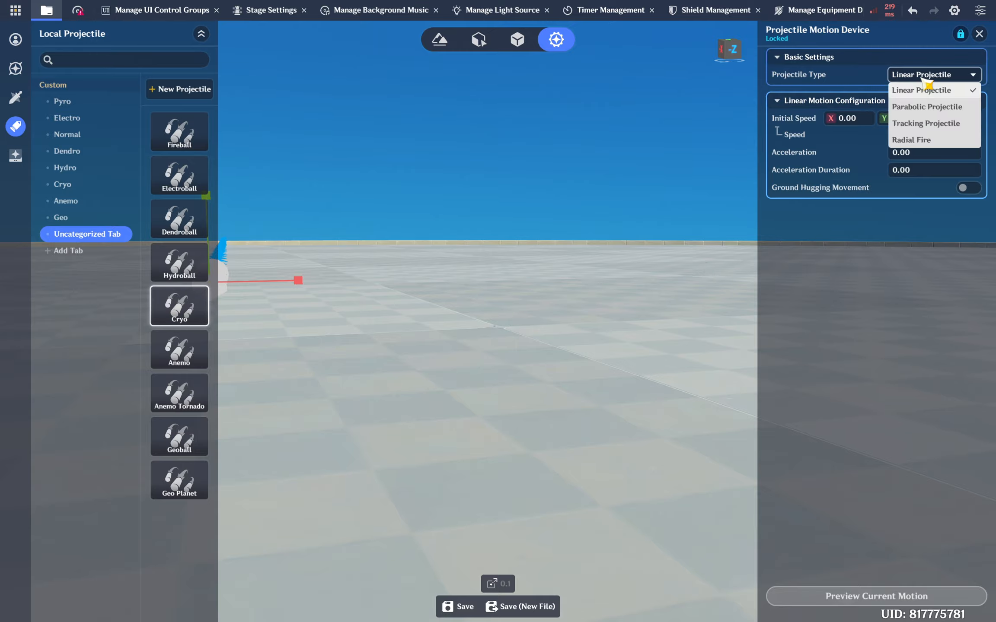
{"action": "left_click", "coordinate": [927, 108]}
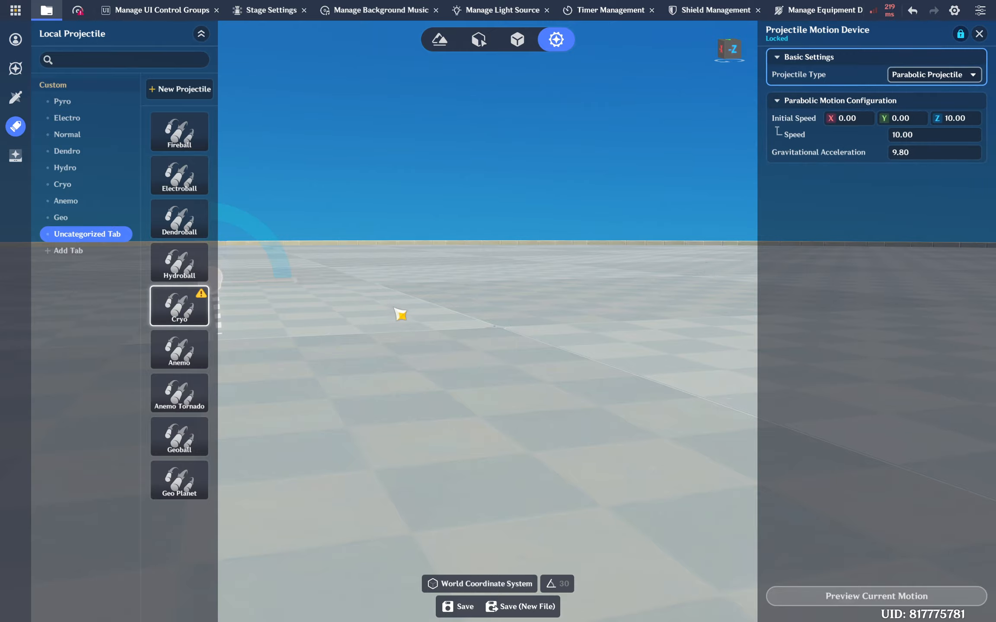
{"action": "right_click_drag", "start_coordinate": [394, 306], "coordinate": [311, 337]}
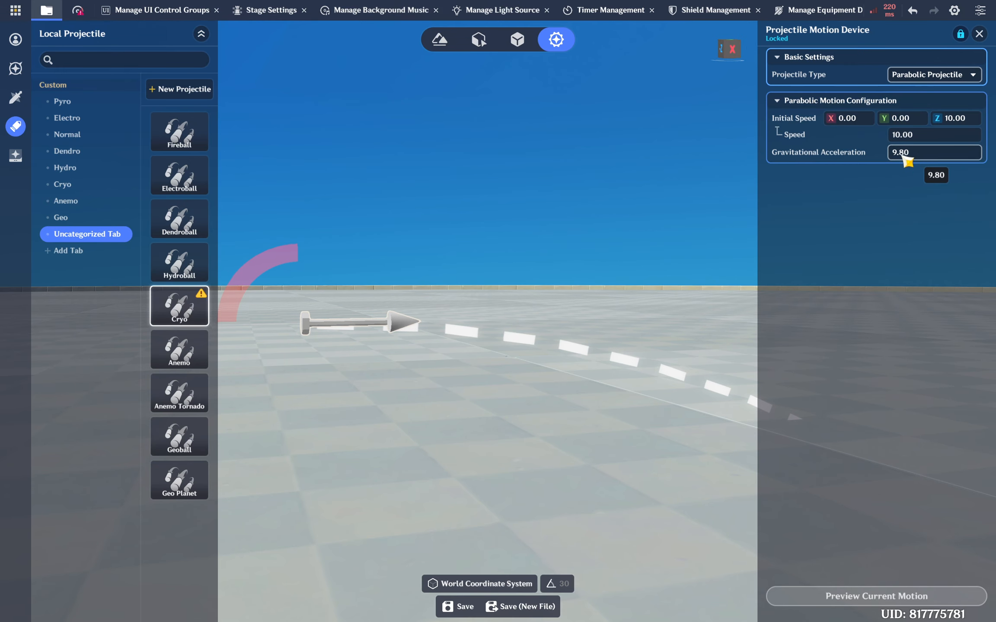
{"action": "left_click", "coordinate": [904, 118]}
{"action": "type", "text": "10"}
{"action": "key", "text": "Return"}
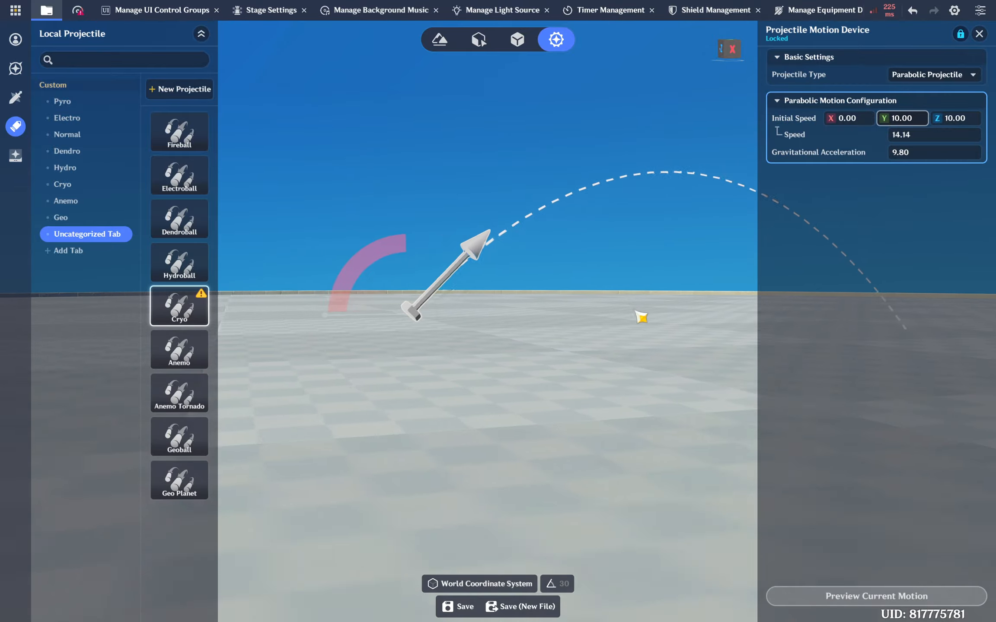
Step: Preview the Cryo projectile's parabolic motion from a side view of its arc
{"action": "right_click_drag", "start_coordinate": [636, 312], "coordinate": [450, 319]}
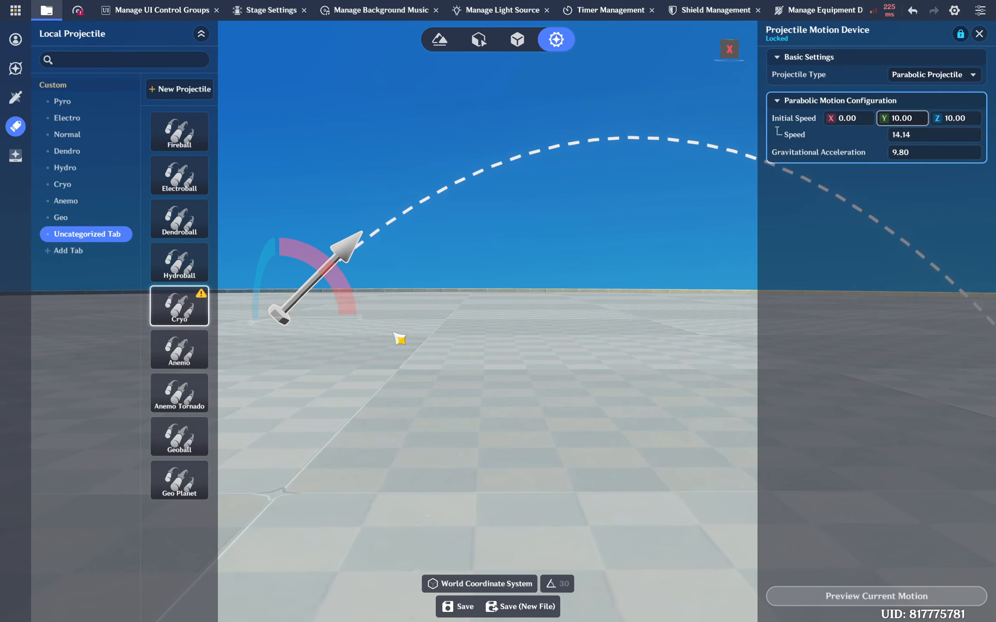
{"action": "scroll", "coordinate": [546, 166], "scroll_direction": "down", "scroll_amount": 3}
{"action": "right_click_drag", "start_coordinate": [545, 177], "coordinate": [535, 180]}
{"action": "left_click", "coordinate": [876, 596]}
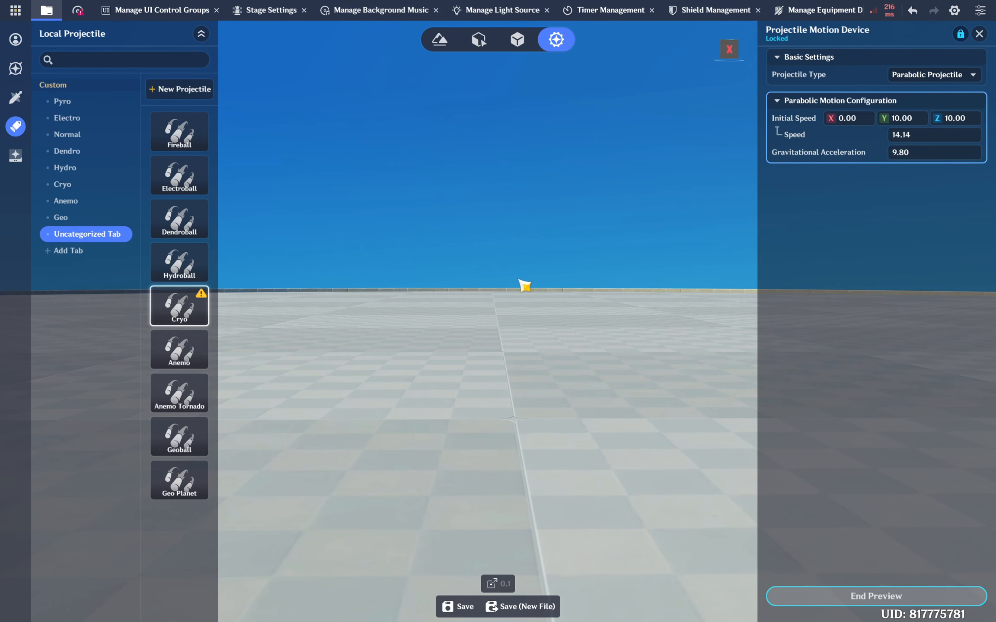